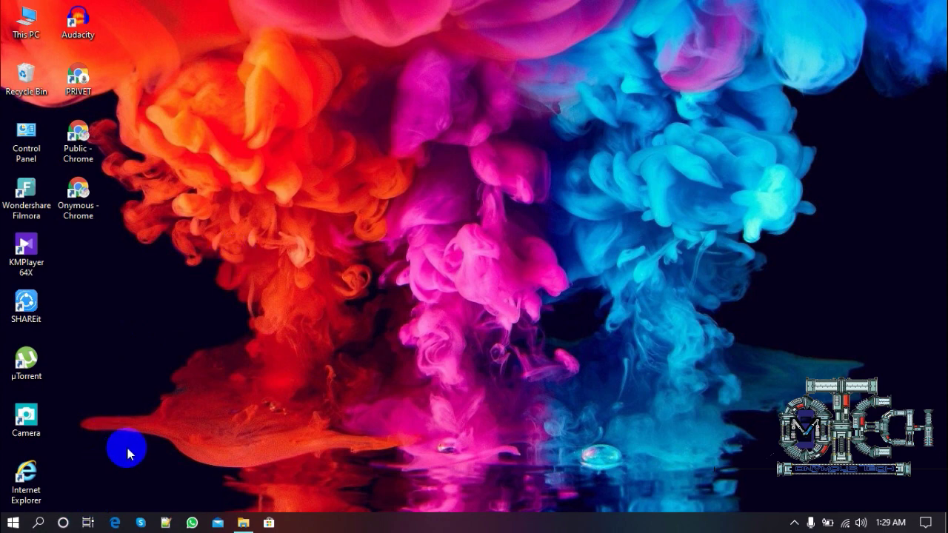
Run the msinfo32 command to open the System Information window.
key(super+r)
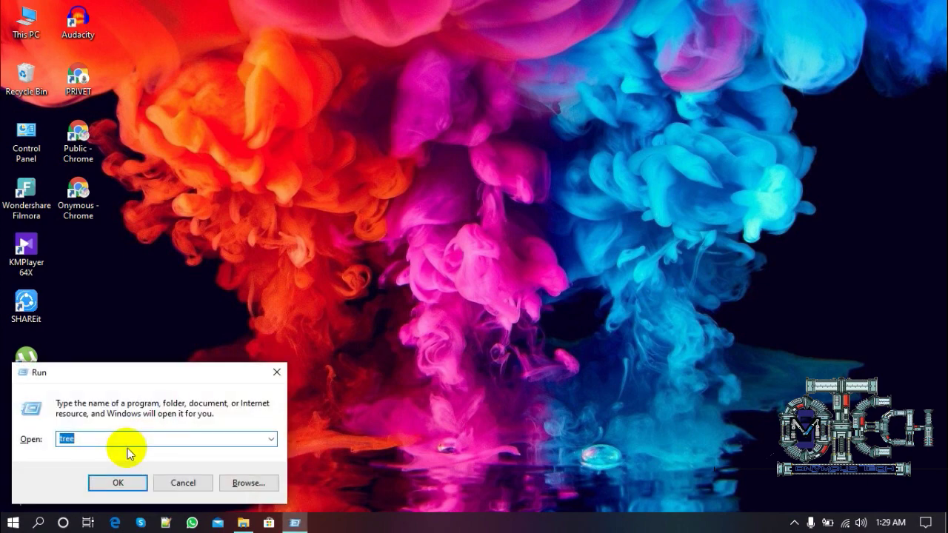
text(msi)
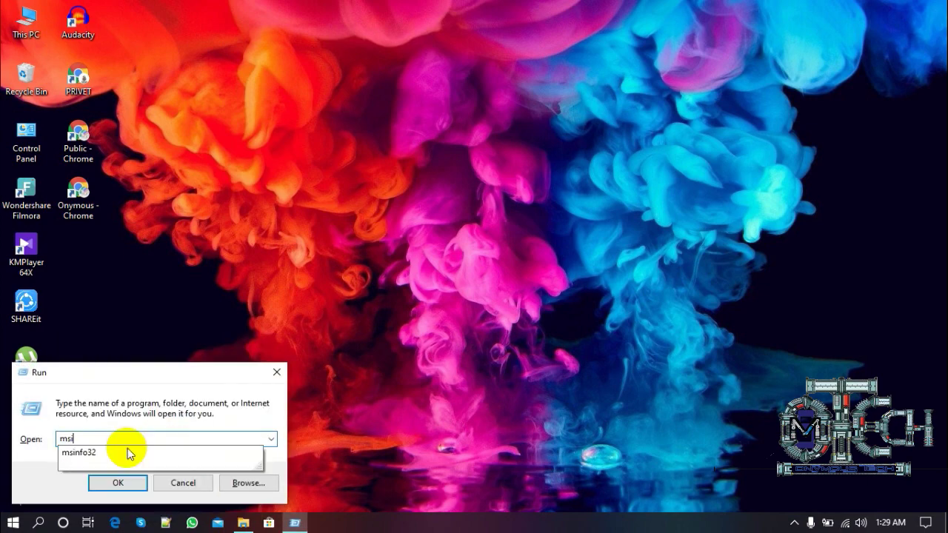
text(nfo32)
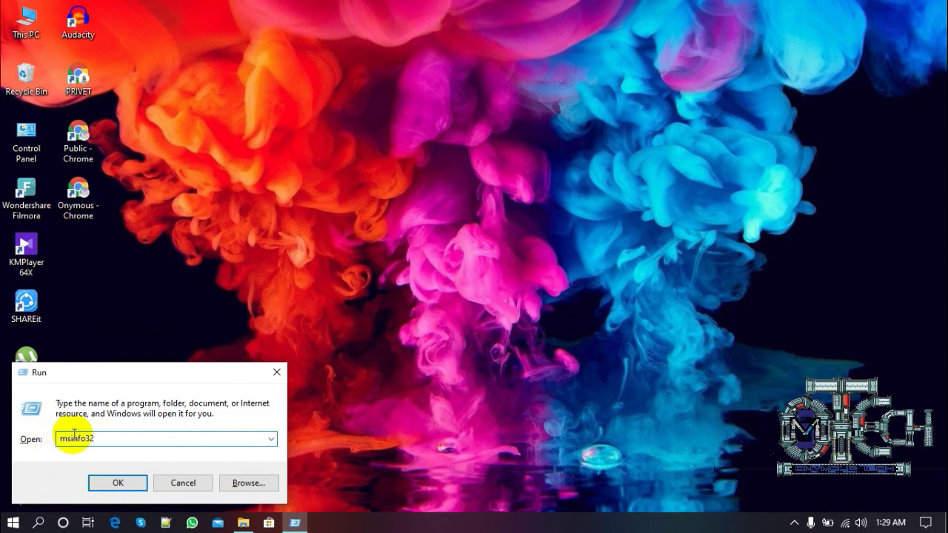
click(116, 482)
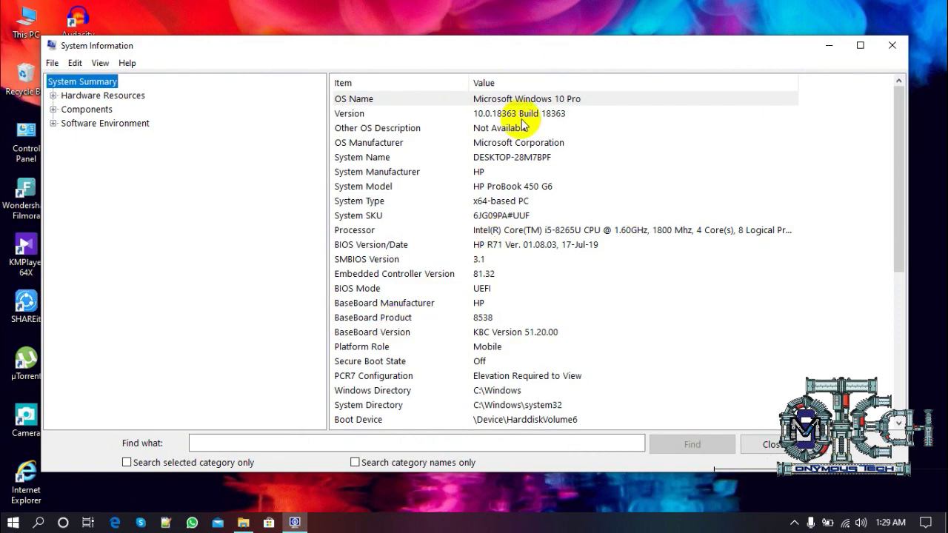
Examine the system summary, from the operating system, processor and BIOS details to the memory and virtualization entries.
scroll(481, 173, down, 6)
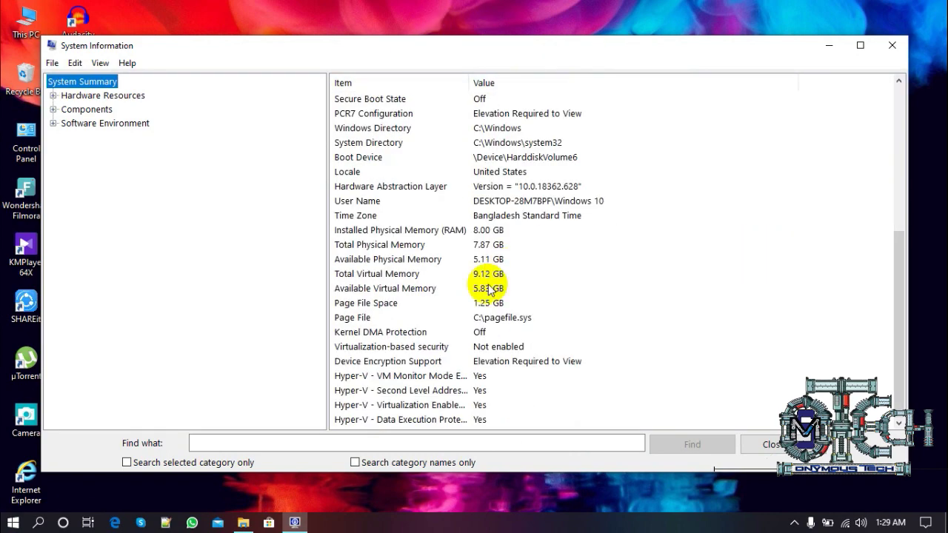
scroll(482, 275, up, 7)
scroll(533, 223, down, 6)
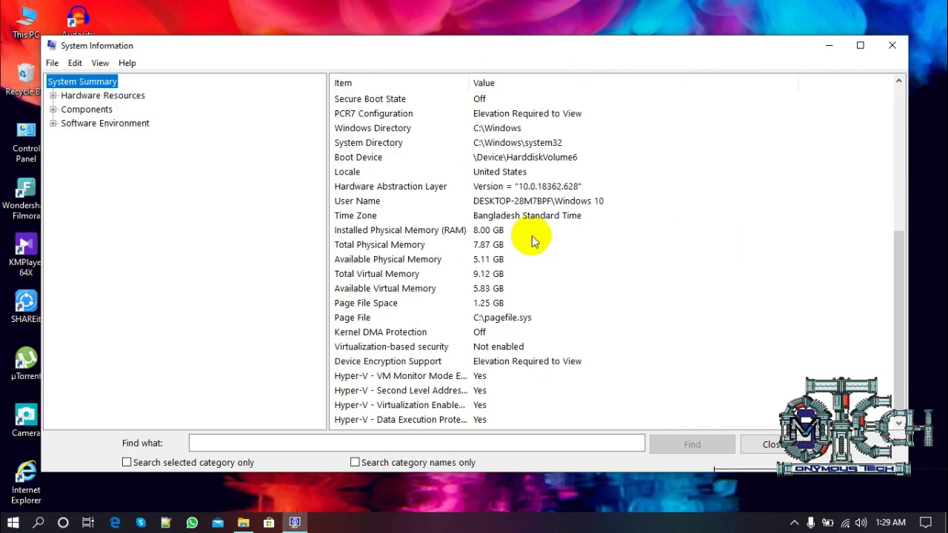
scroll(534, 238, up, 7)
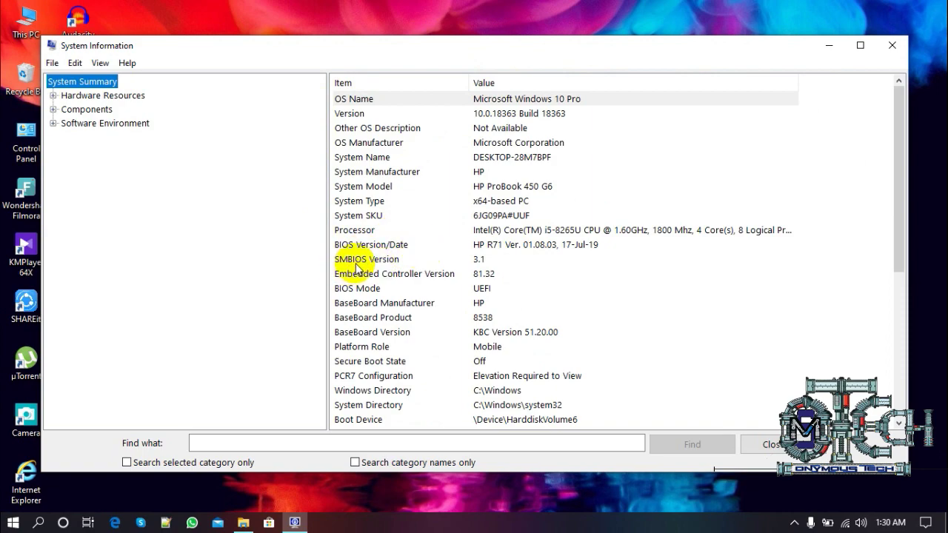
scroll(430, 189, down, 6)
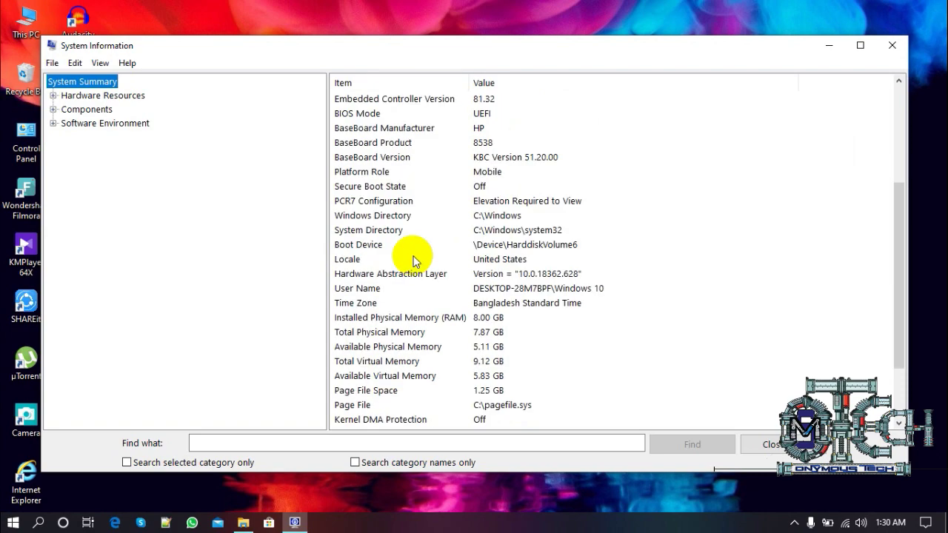
scroll(426, 275, up, 6)
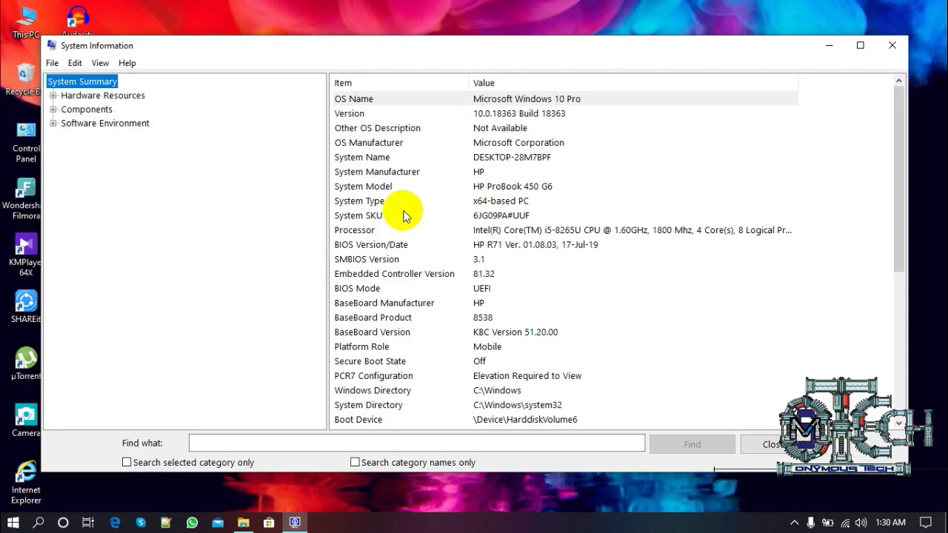
Look at the categories under Hardware Resources, collapse them again and close System Information.
click(53, 96)
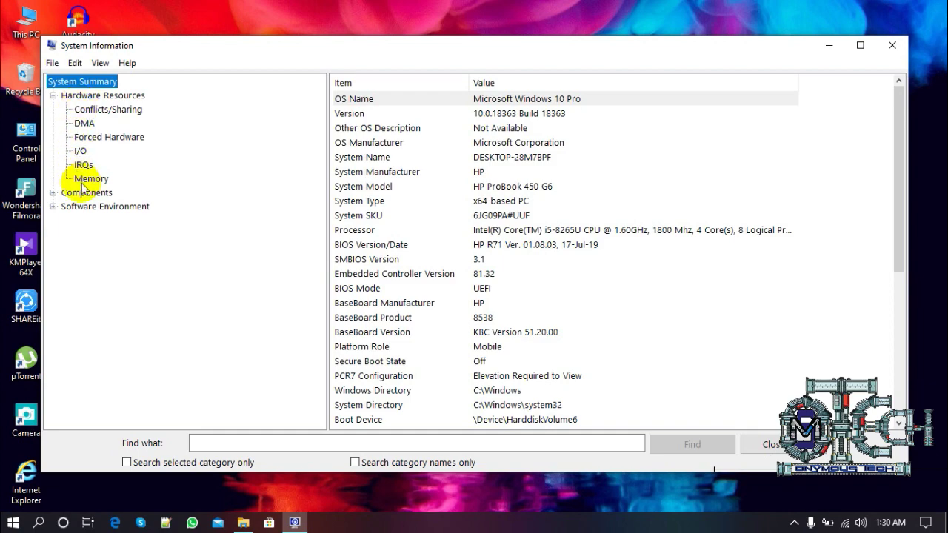
click(53, 96)
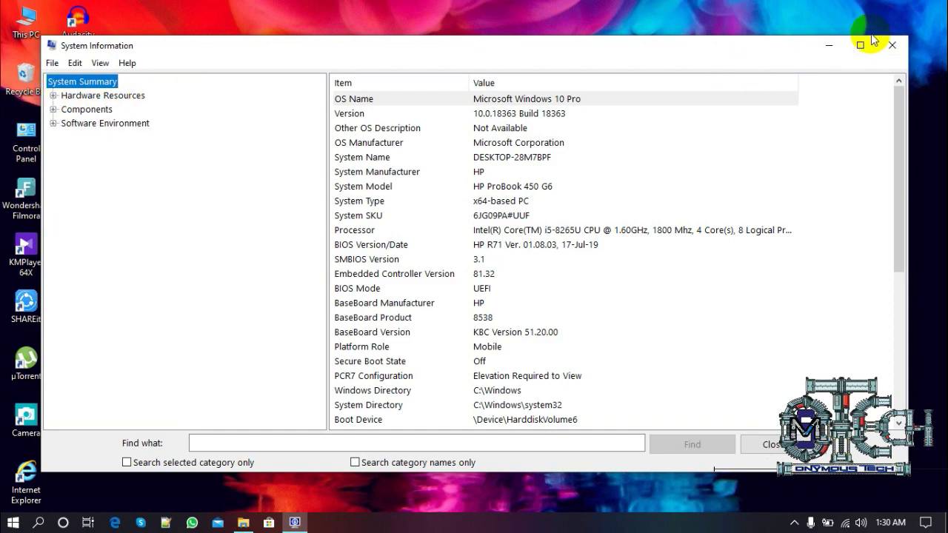
click(893, 47)
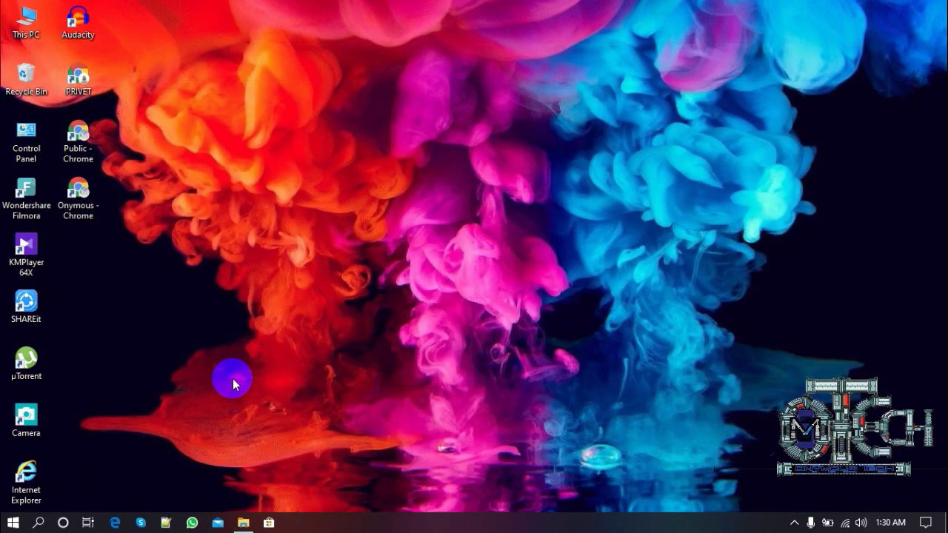
Run msinfo32 again to review the full system summary, and close System Information.
key(super+r)
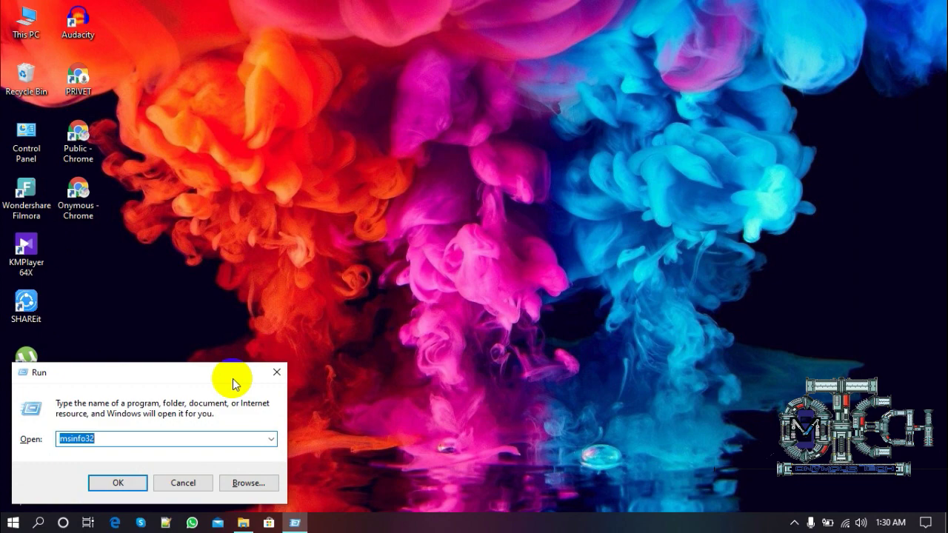
text(msin)
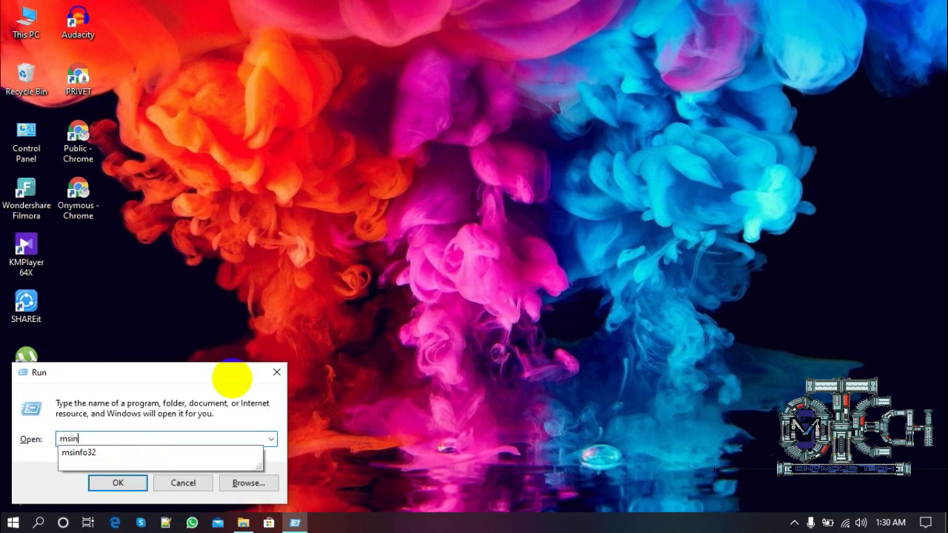
text(fo32)
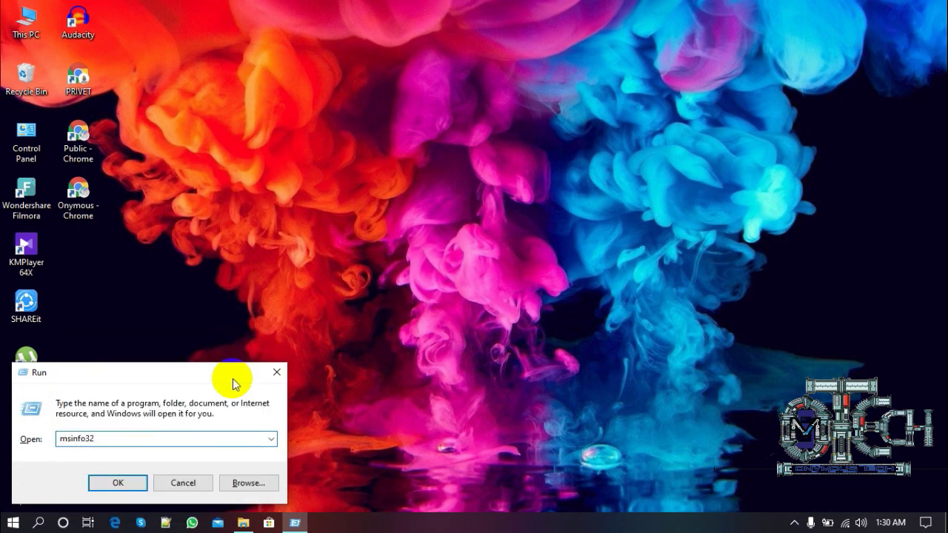
key(Return)
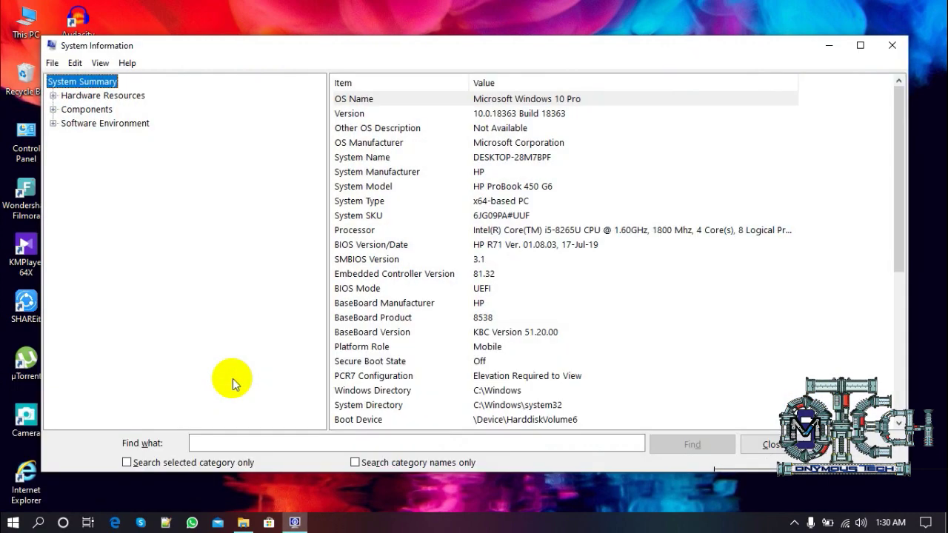
scroll(407, 307, down, 7)
scroll(440, 195, up, 8)
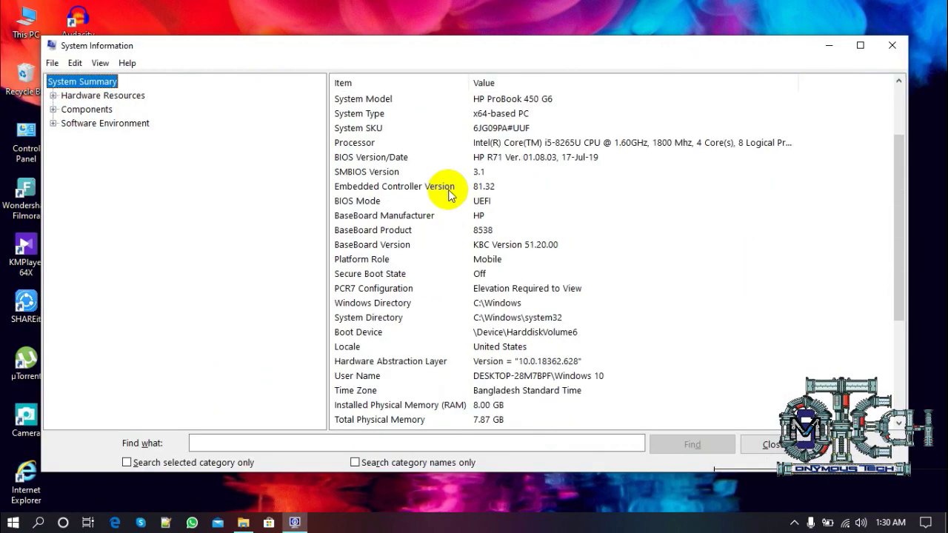
click(892, 45)
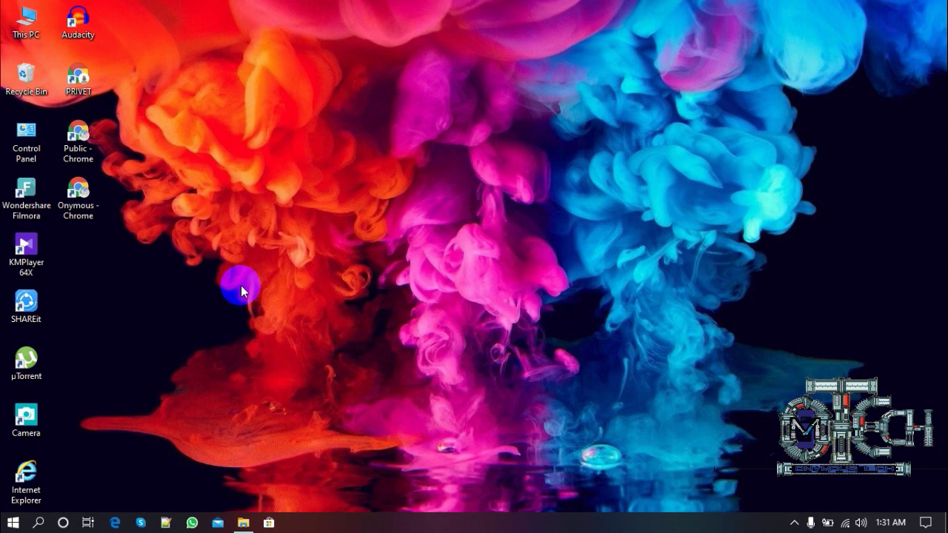
Run the tree command from the Windows Run prompt.
key(super+r)
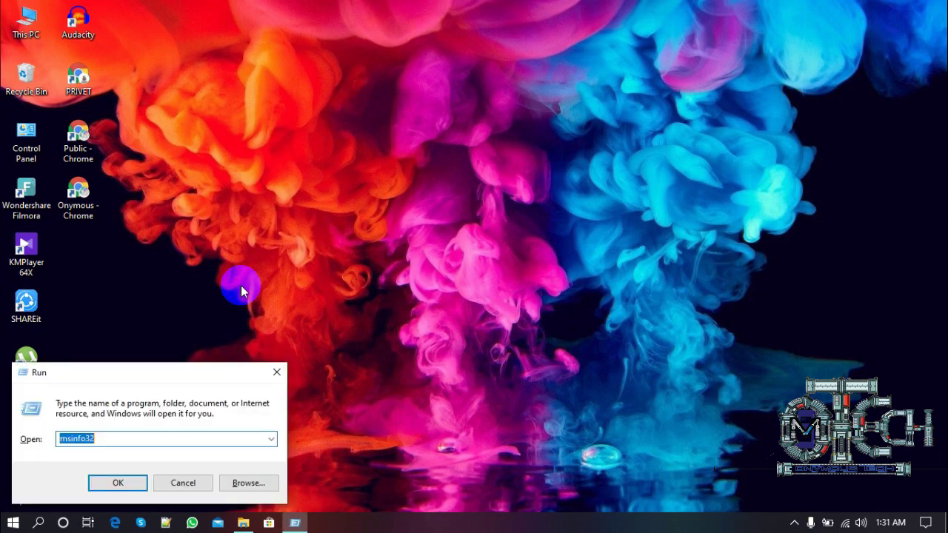
text(tree)
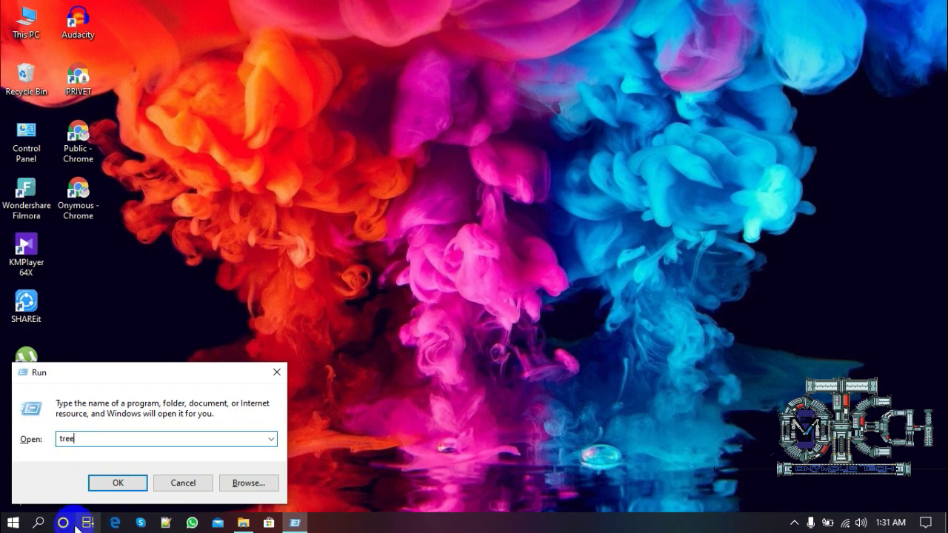
click(103, 481)
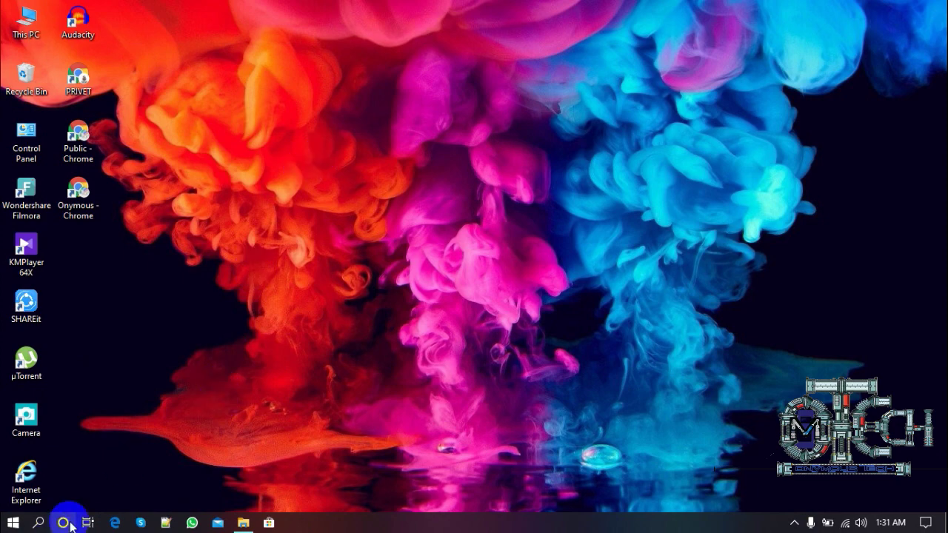
Run the temp command to open the Windows Temp folder.
key(super+r)
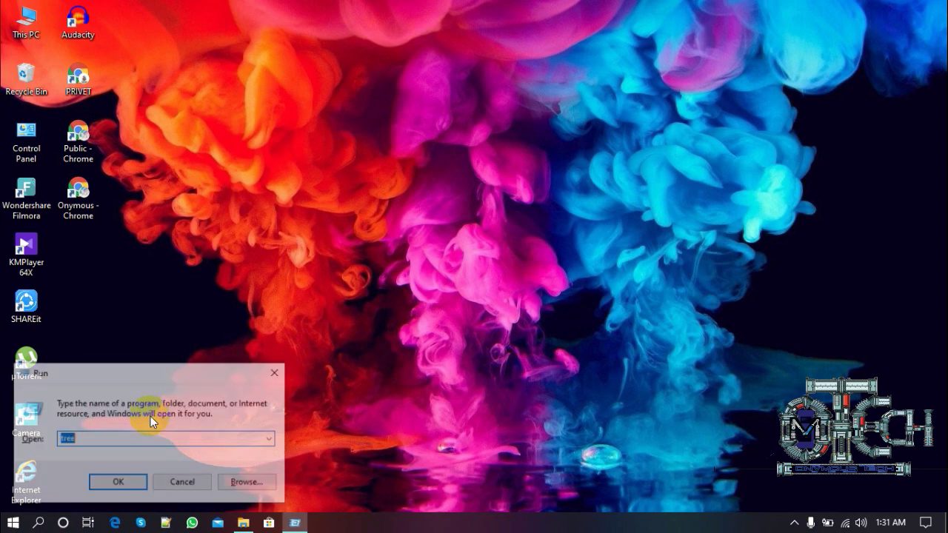
text(temp)
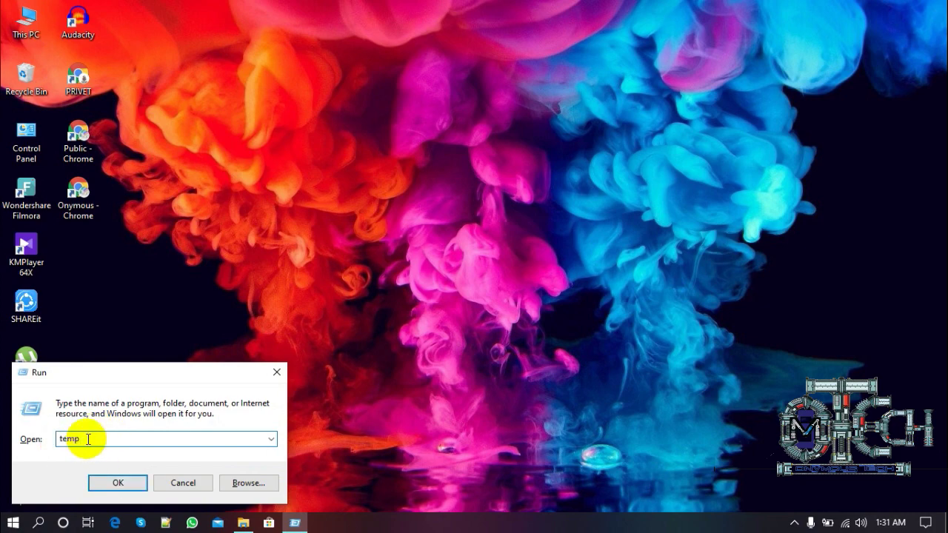
click(115, 483)
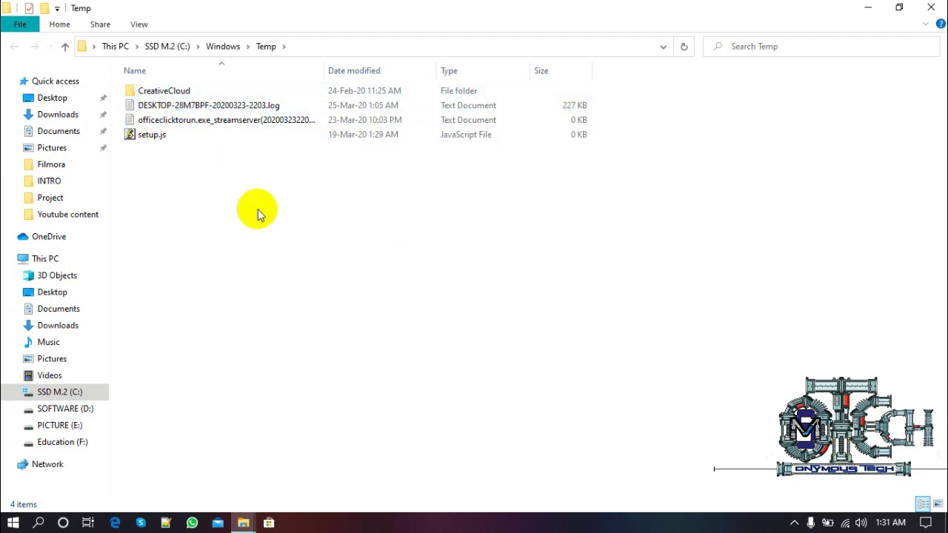
Delete everything in the Windows Temp folder except setup.js, skipping all items in use, and minimize the folder window.
key(ctrl+a)
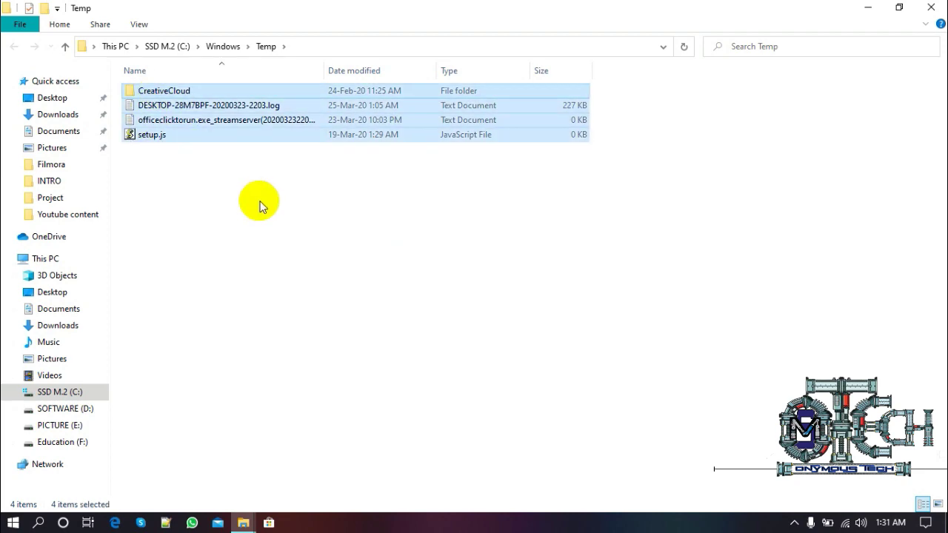
ctrl+click(156, 135)
ctrl+click(165, 139)
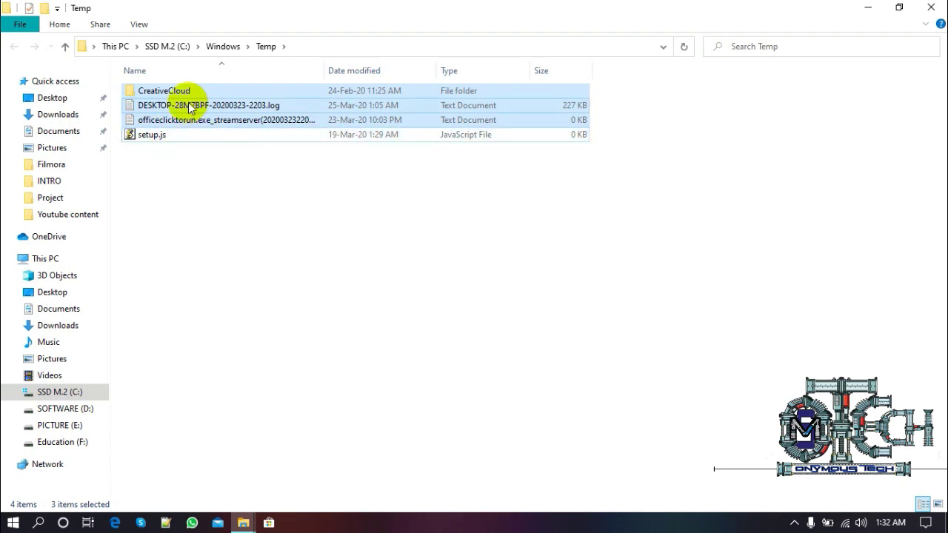
key(Delete)
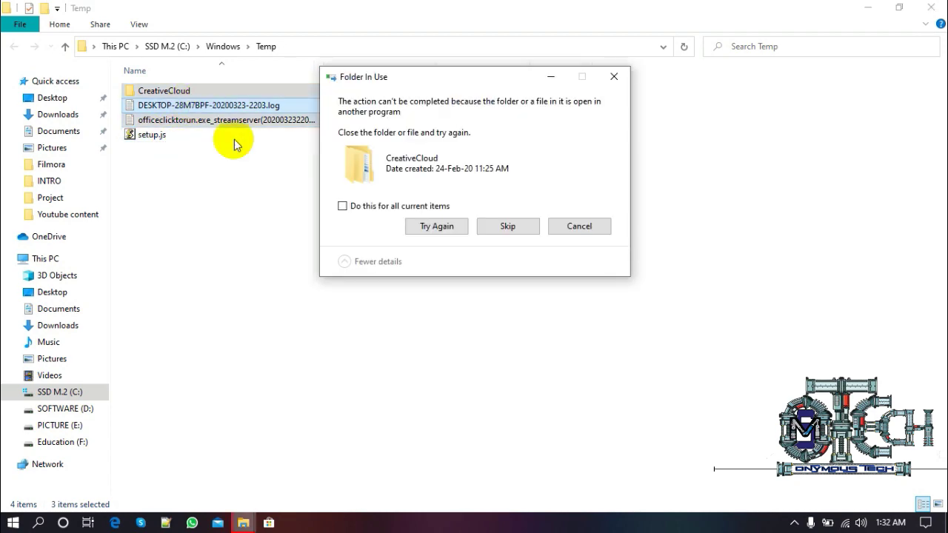
click(343, 207)
click(508, 226)
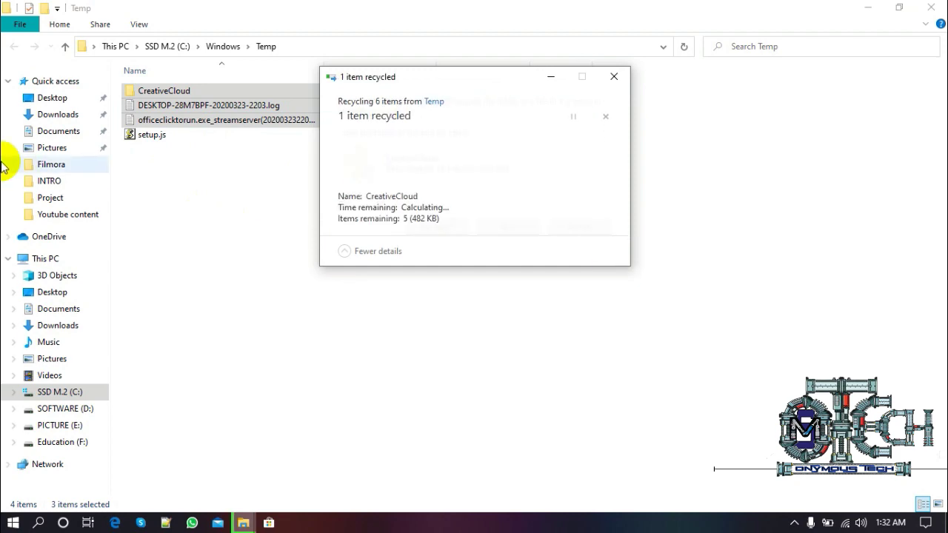
click(867, 8)
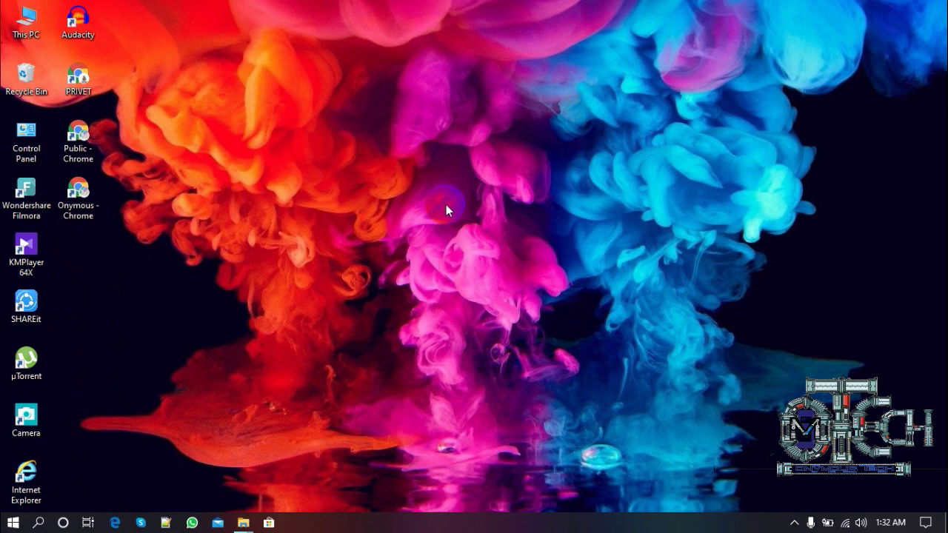
Run %TEMP% to open the user's local Temp folder under AppData.
key(super+r)
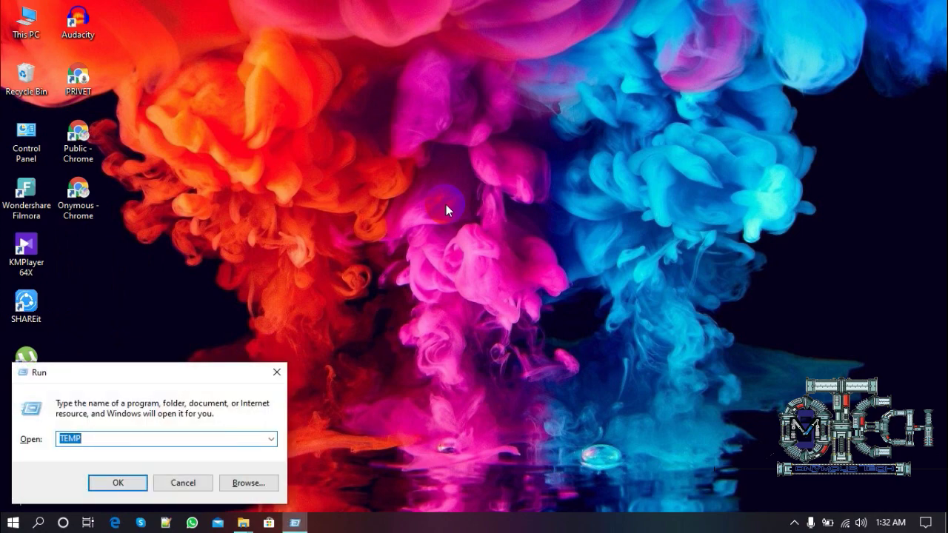
text(%)
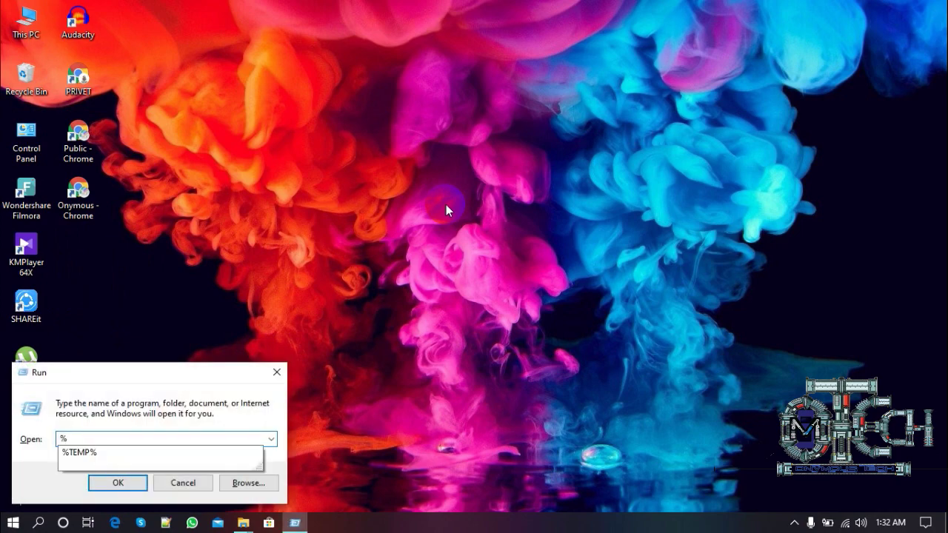
click(118, 452)
click(112, 482)
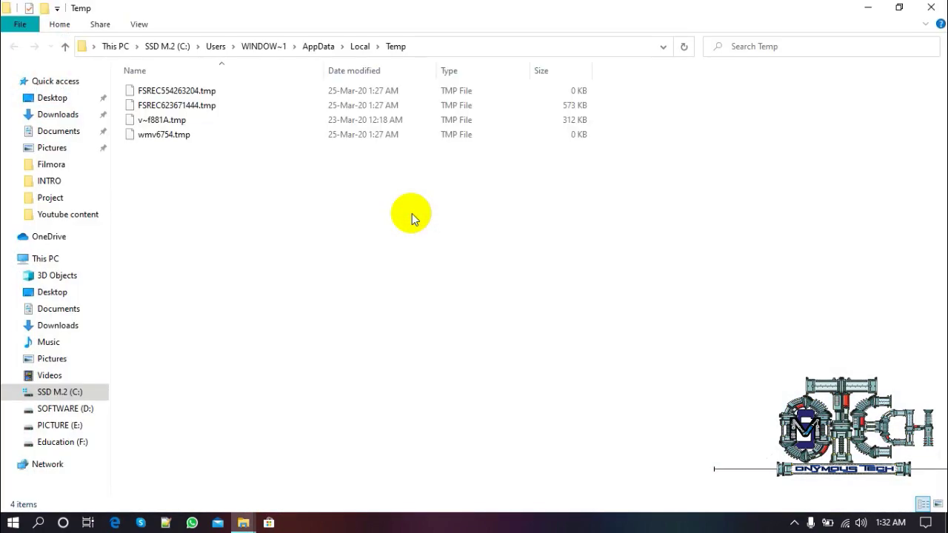
Delete all files in the user's local Temp folder, skipping every file that is in use.
key(ctrl+a)
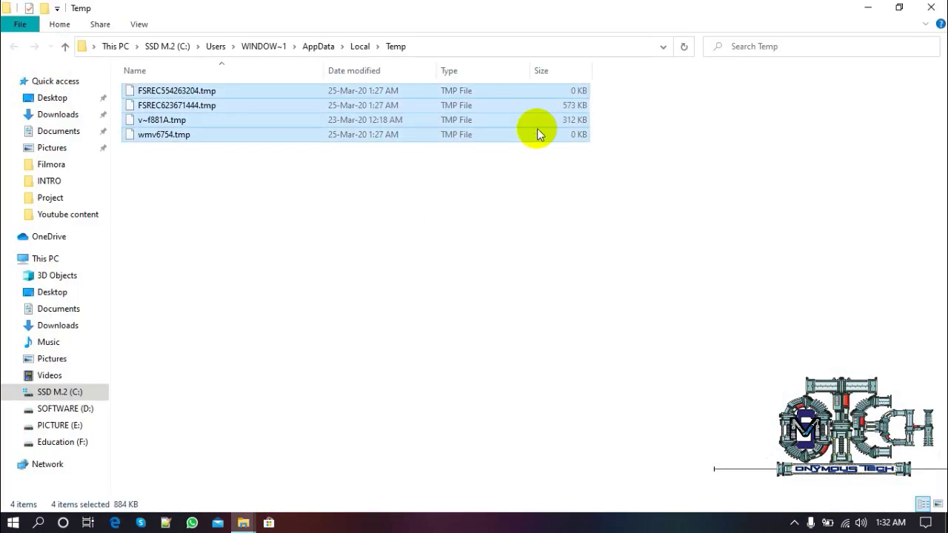
key(Delete)
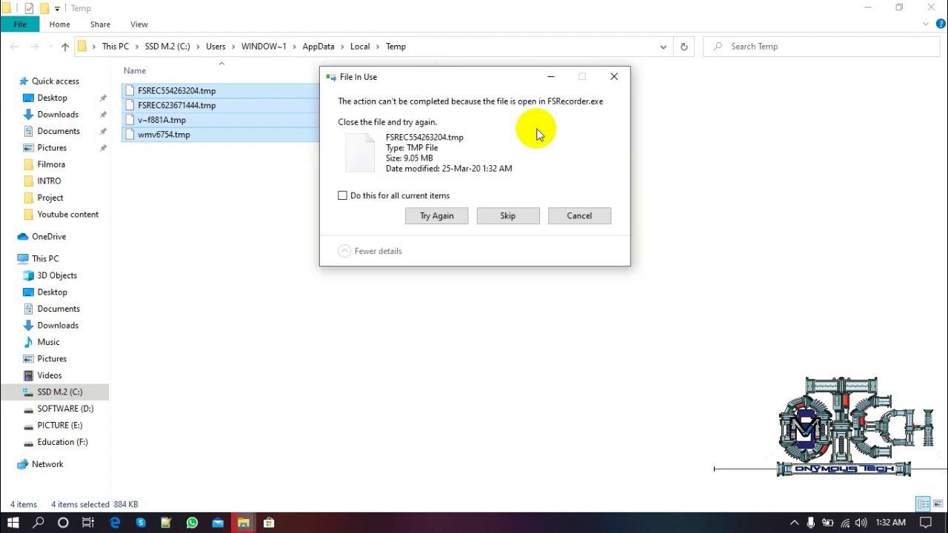
click(343, 196)
click(495, 217)
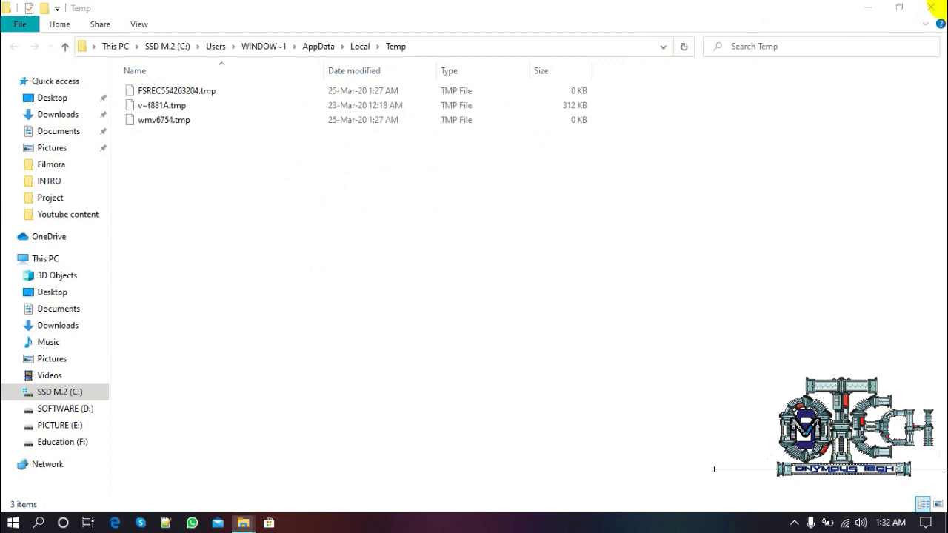
Minimize the local Temp folder window and run the prefetch command to open the Windows Prefetch folder.
click(869, 8)
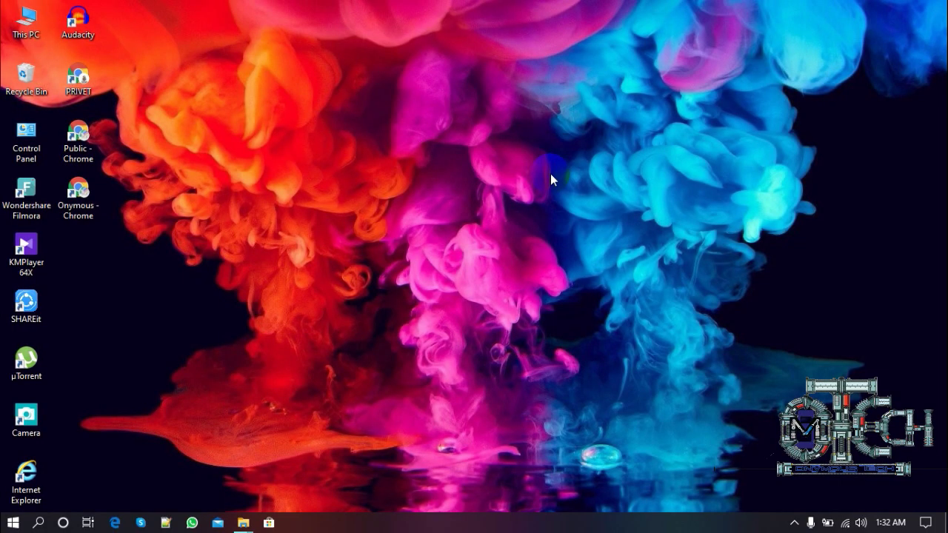
key(super+r)
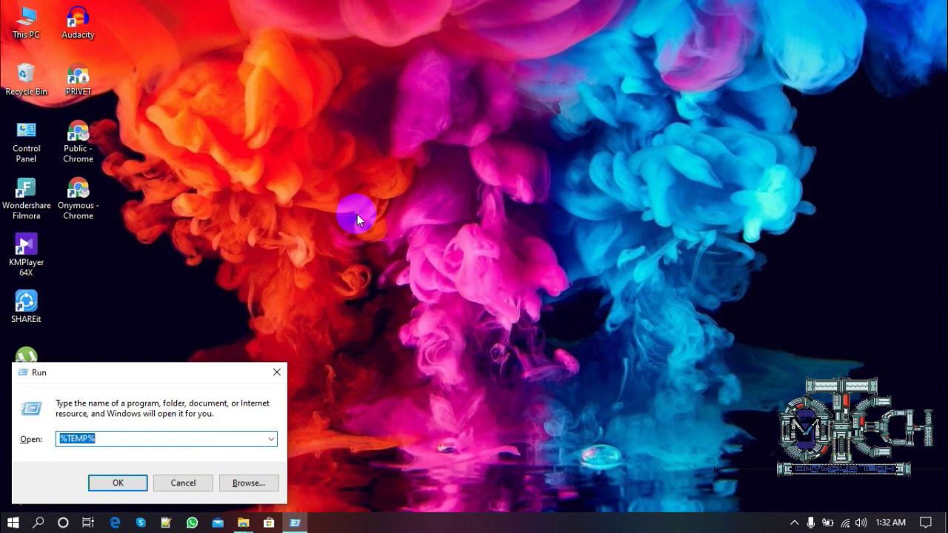
text(pre)
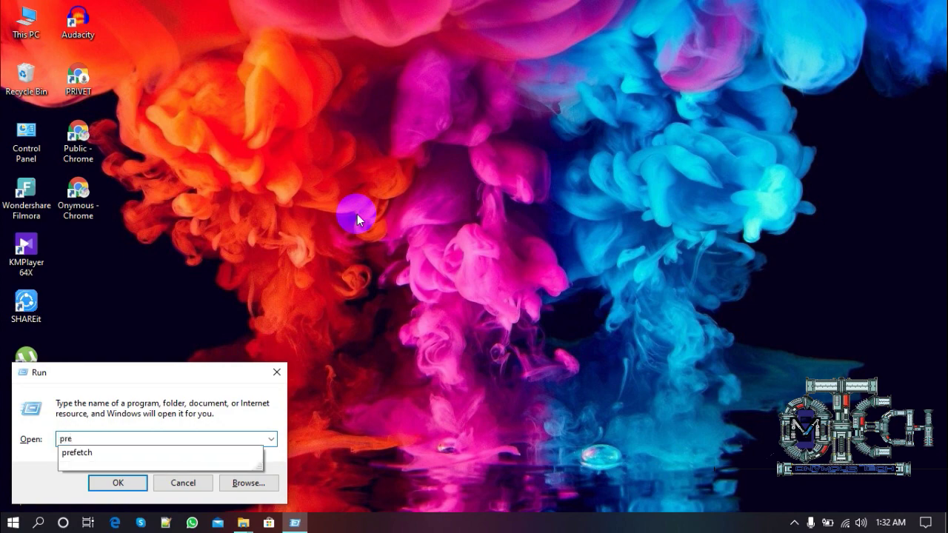
text(fetch)
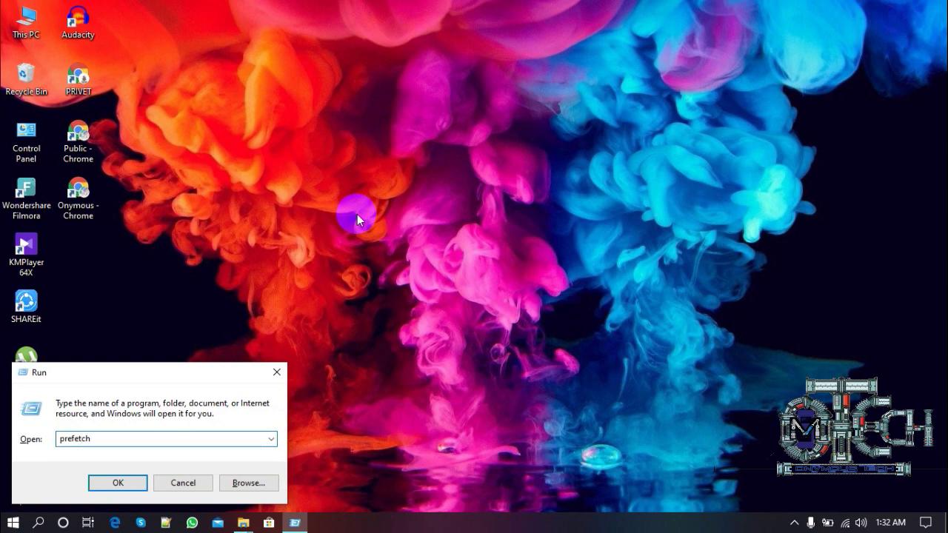
click(119, 482)
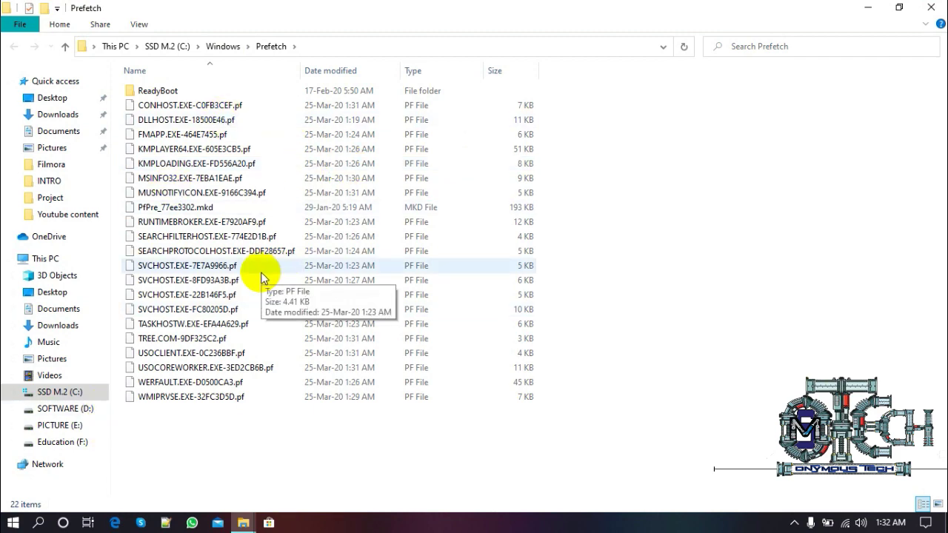
Delete everything in the Prefetch folder except the ReadyBoot folder, skipping all files in use, and close the folder window.
mouse_move(175, 95)
key(ctrl+a)
ctrl+click(175, 94)
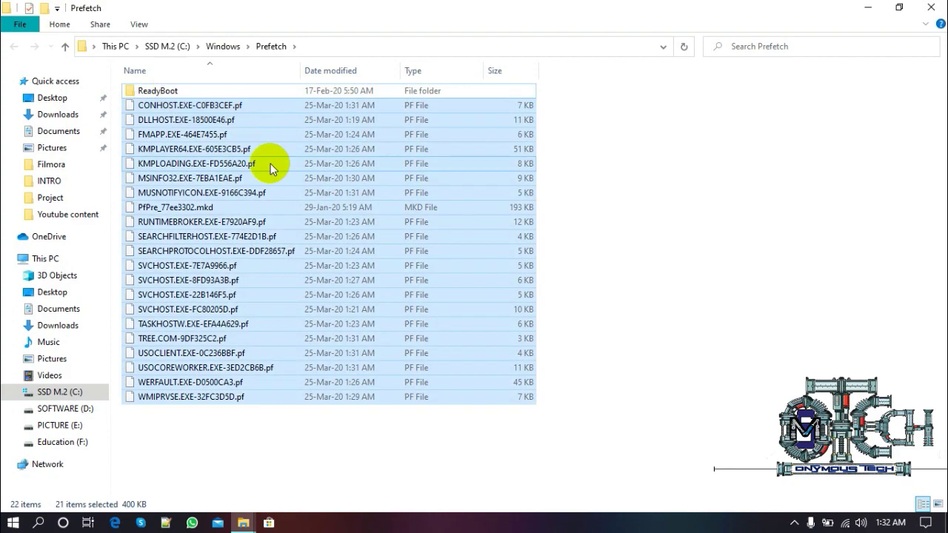
ctrl+click(175, 91)
ctrl+click(175, 92)
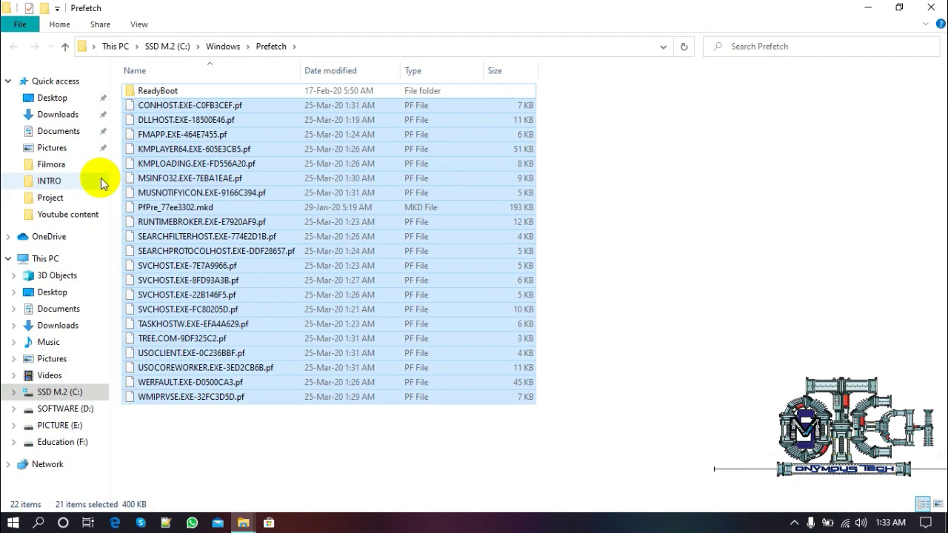
key(Delete)
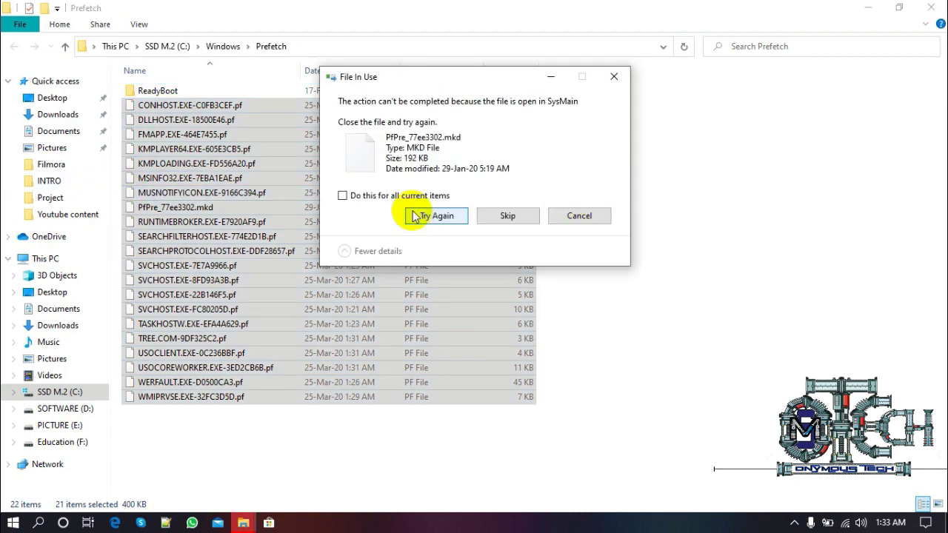
click(387, 194)
click(509, 215)
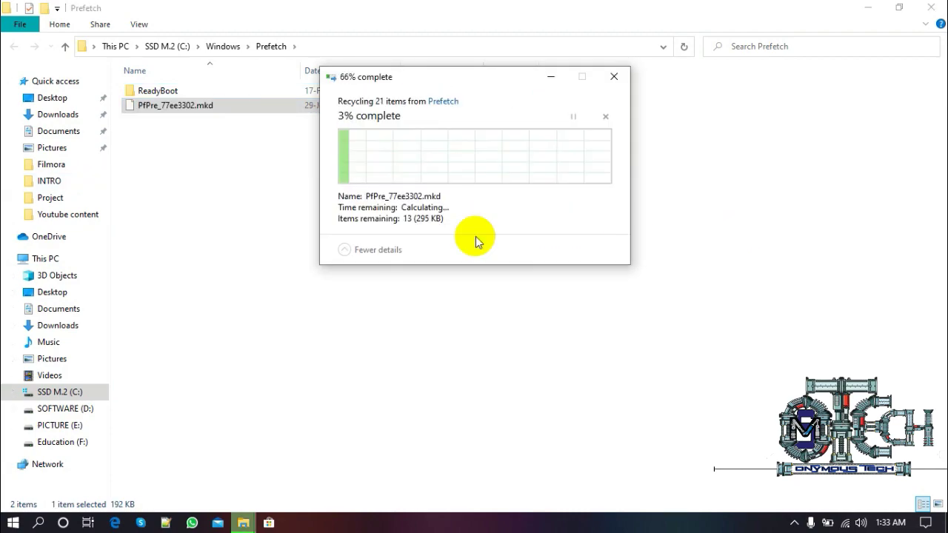
click(931, 7)
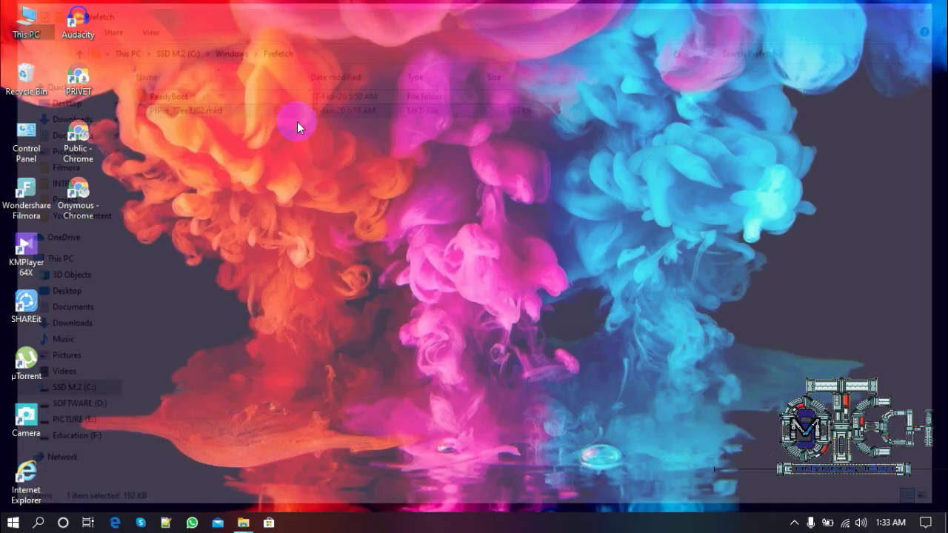
Refresh the desktop twice.
right_click(349, 89)
click(392, 131)
right_click(335, 136)
click(385, 174)
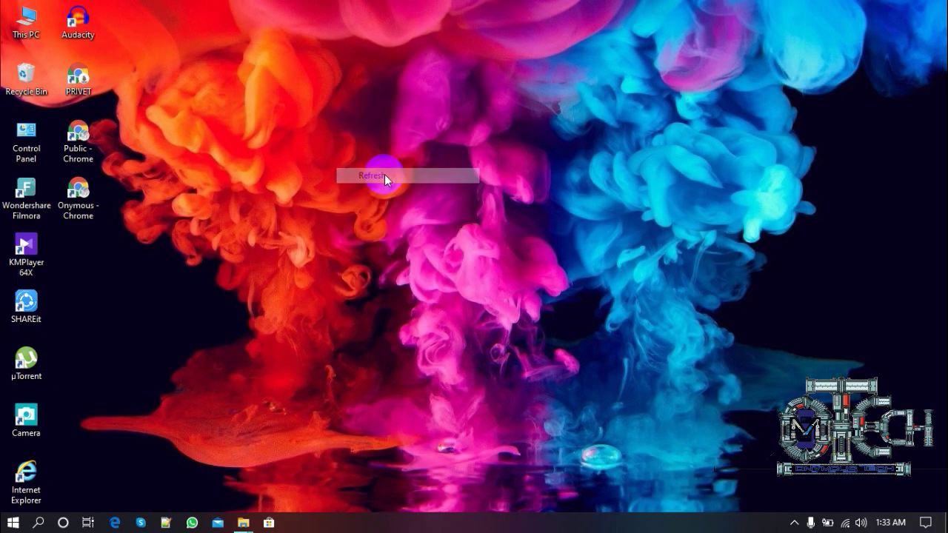